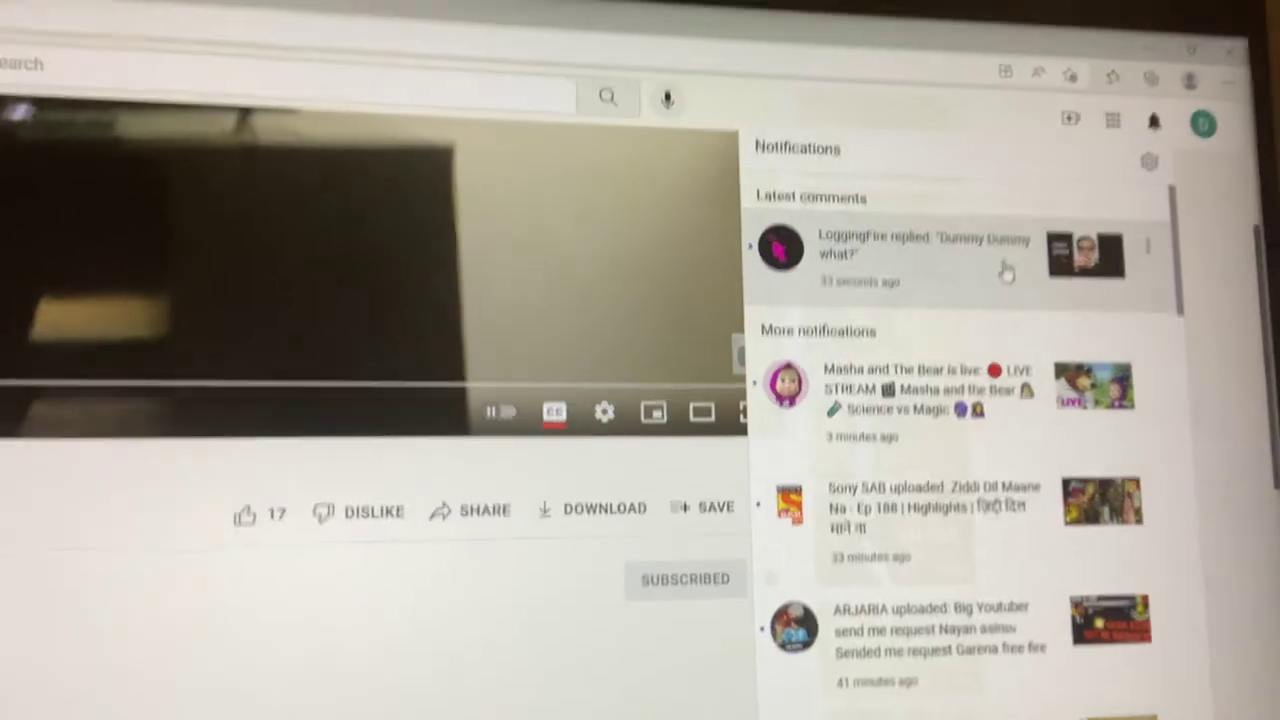
Step: Open the comment reply notification on "Drinking heavy water" to view its highlighted reply
{"action": "left_click", "coordinate": [1000, 285]}
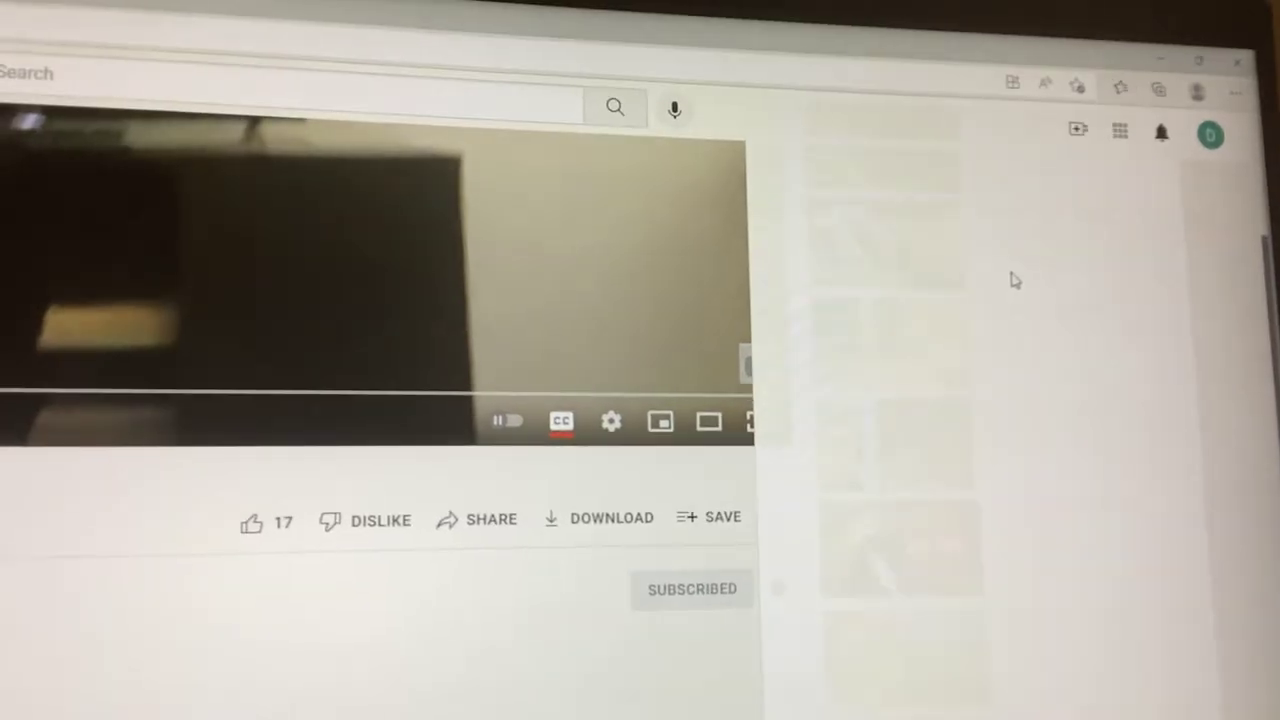